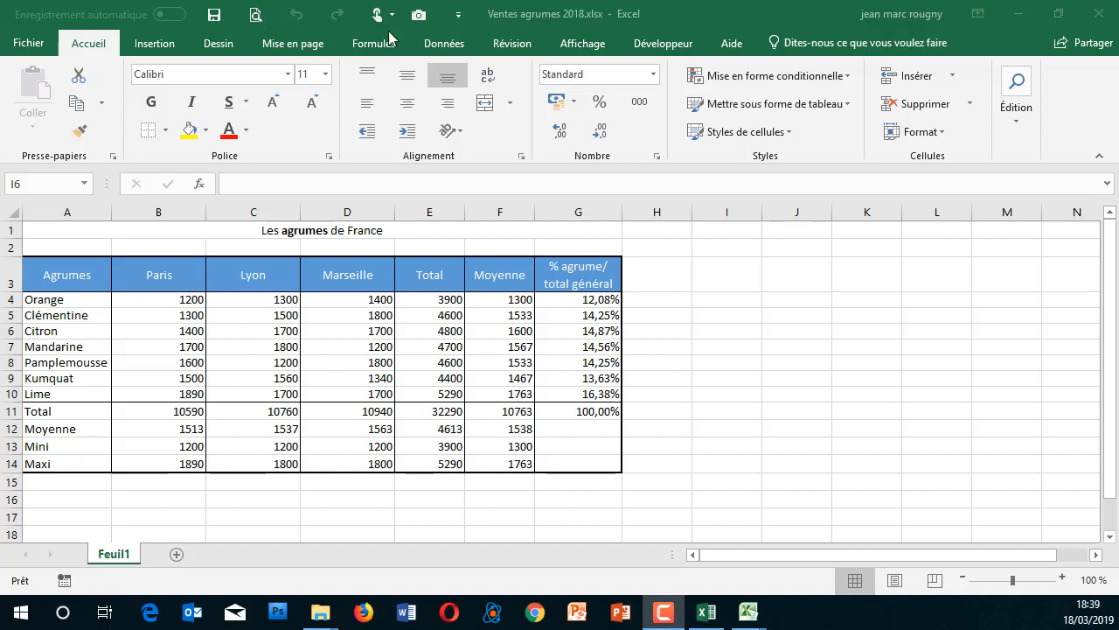
- Open the print preview of the sheet and examine how the citrus table splits across both pages, zoomed in and at full-page view
{"action": "left_click", "coordinate": [460, 16]}
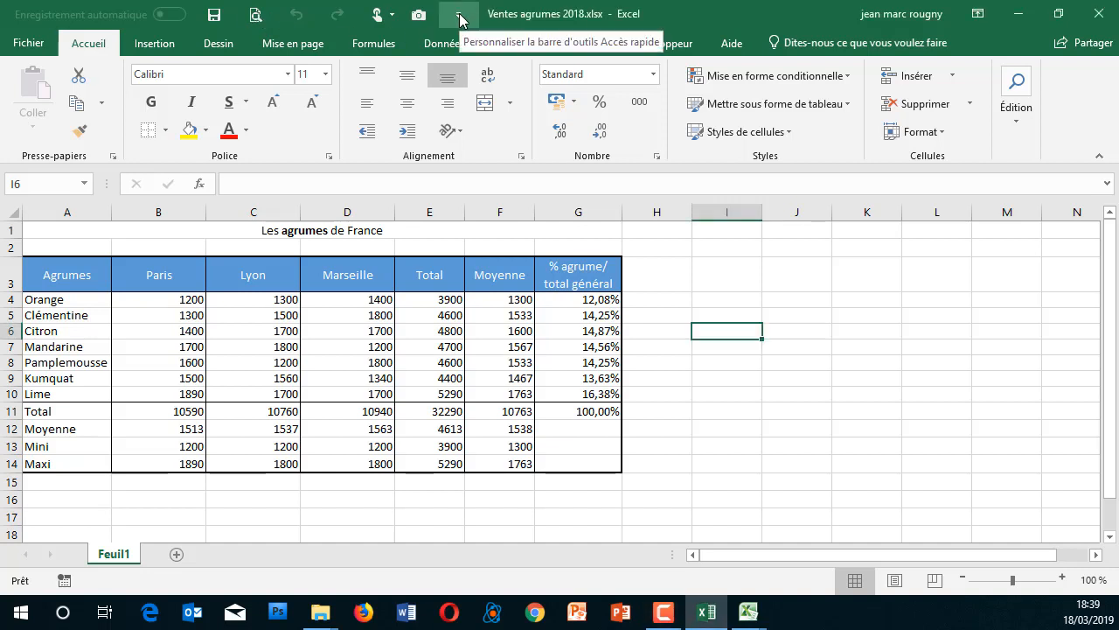
{"action": "left_click", "coordinate": [460, 15]}
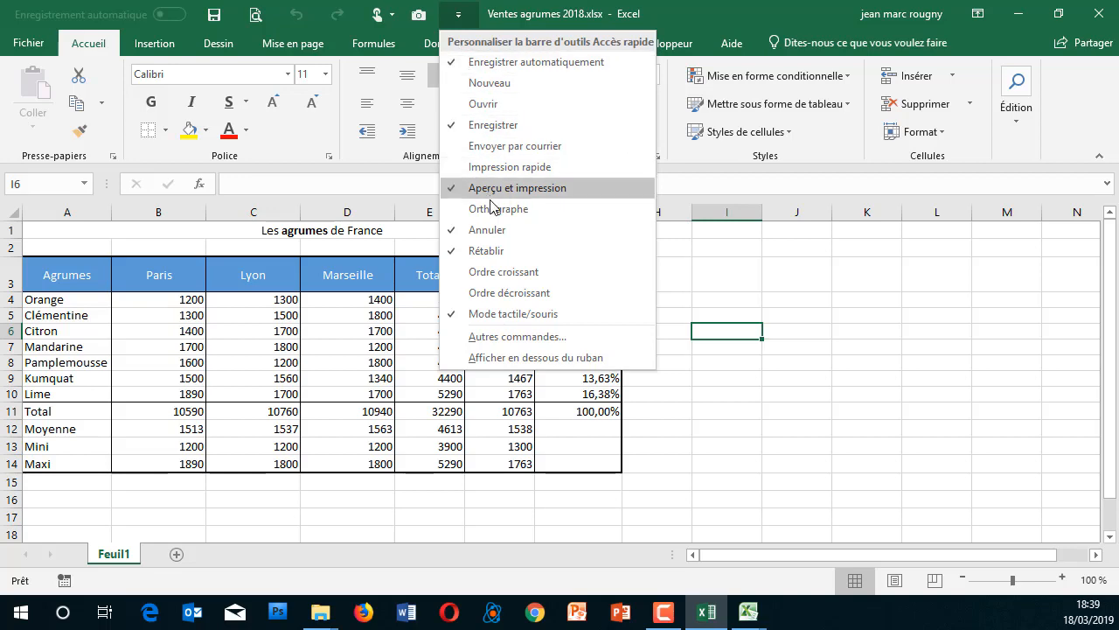
{"action": "left_click", "coordinate": [256, 14]}
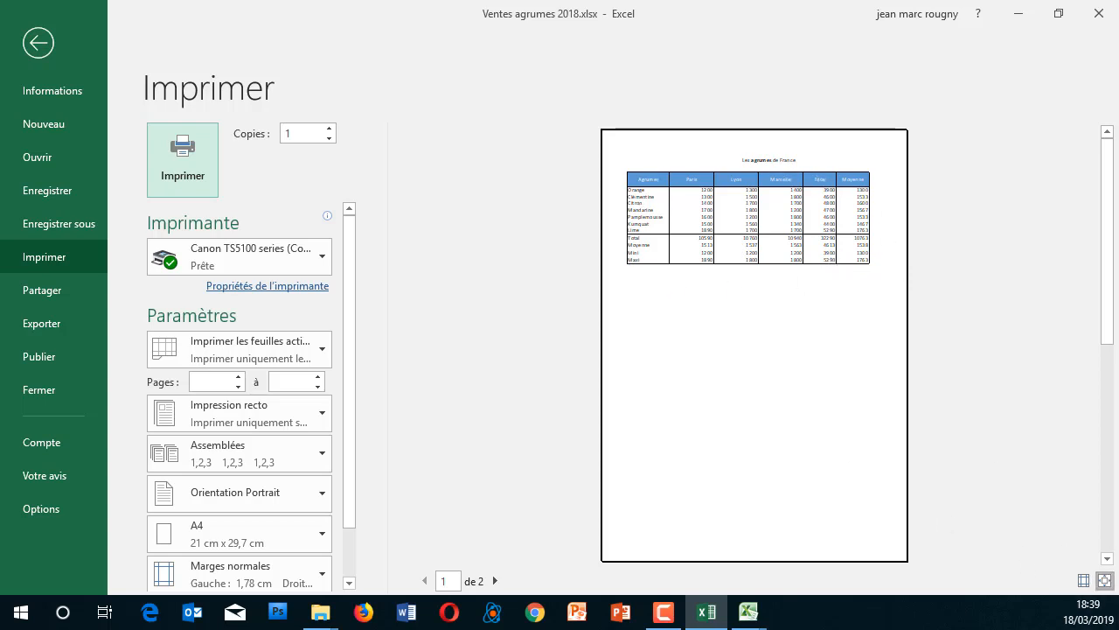
{"action": "left_click", "coordinate": [1105, 580]}
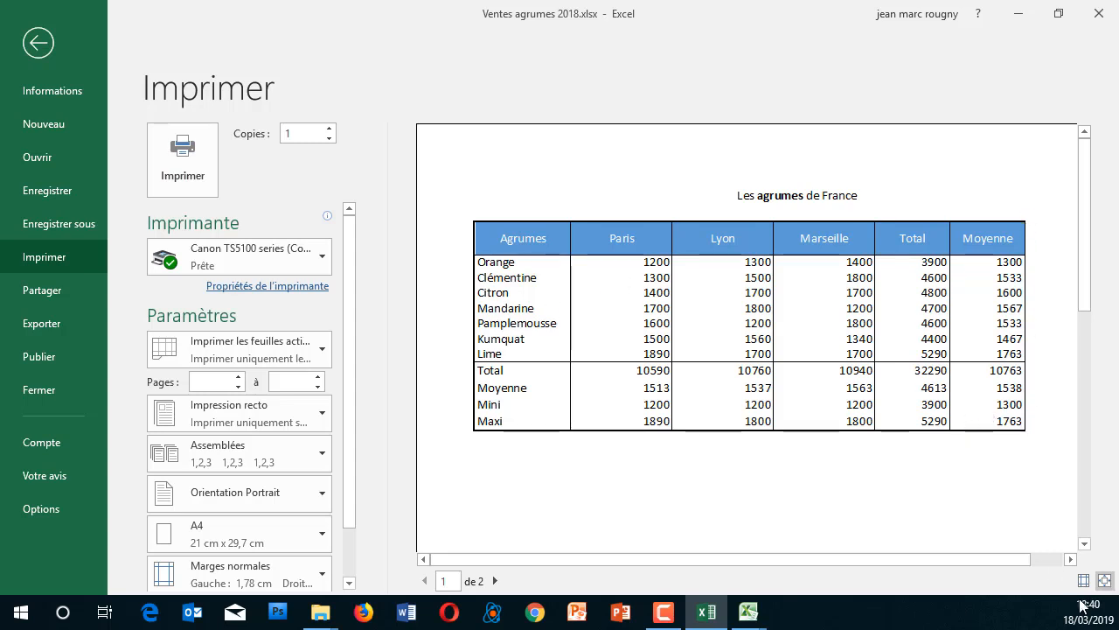
{"action": "left_click", "coordinate": [495, 581]}
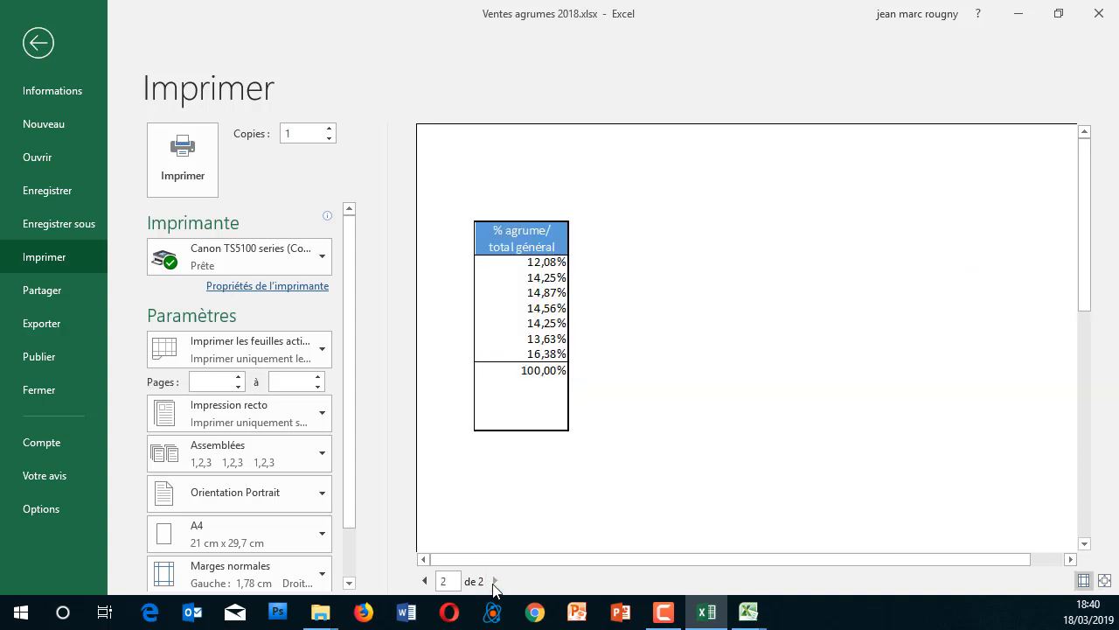
{"action": "left_click", "coordinate": [1106, 581]}
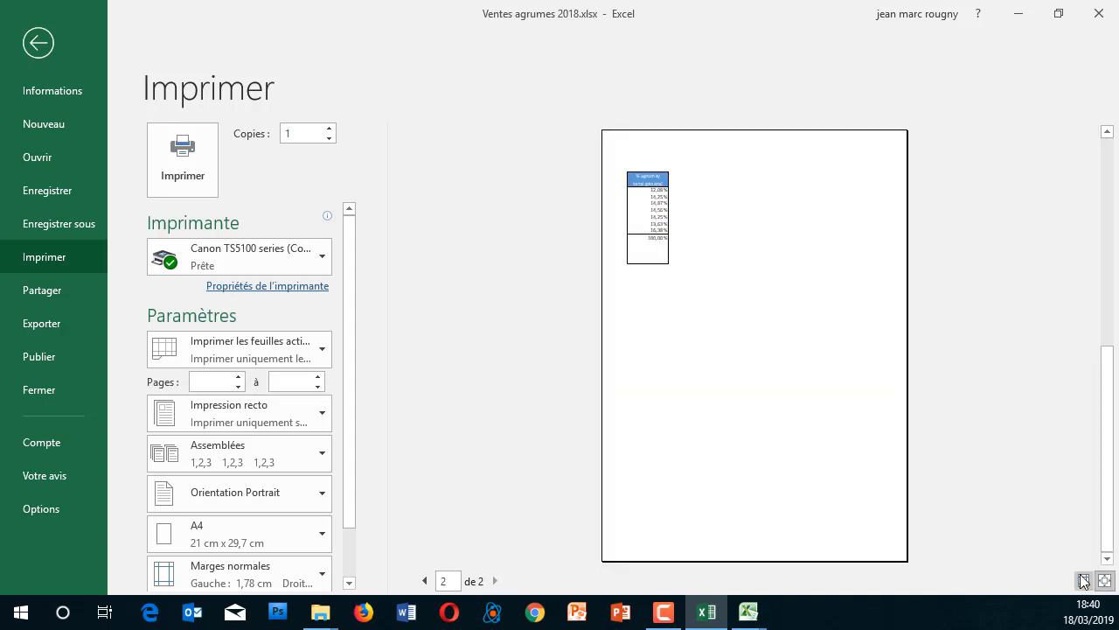
{"action": "left_click", "coordinate": [424, 580]}
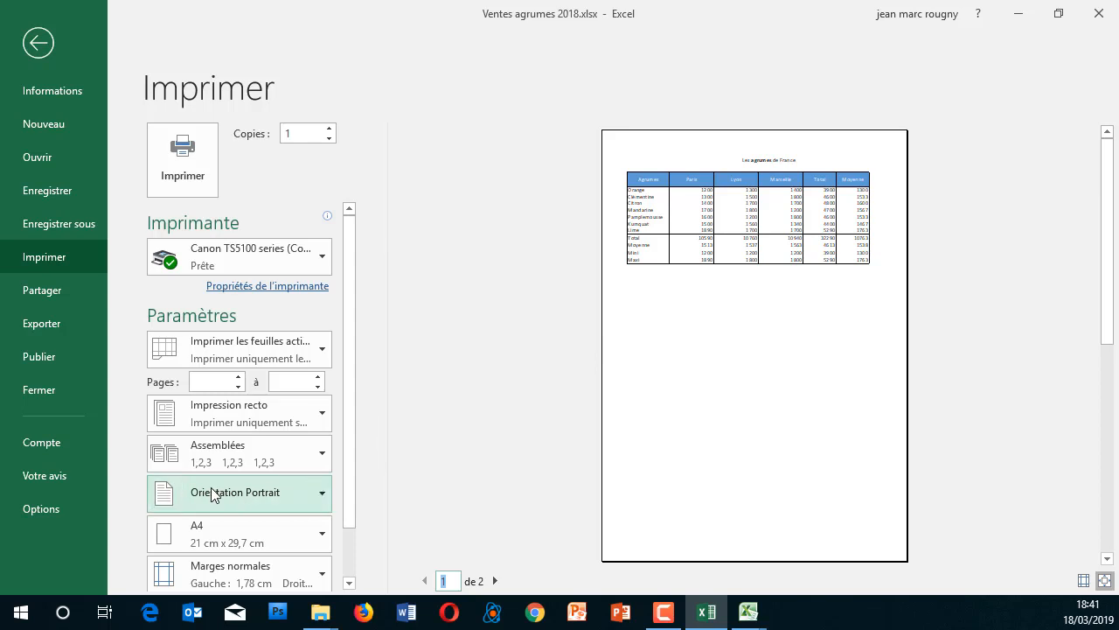
- Try landscape orientation (Orientation Paysage) for the printout, and return it to portrait
{"action": "left_click", "coordinate": [324, 494]}
{"action": "left_click", "coordinate": [281, 460]}
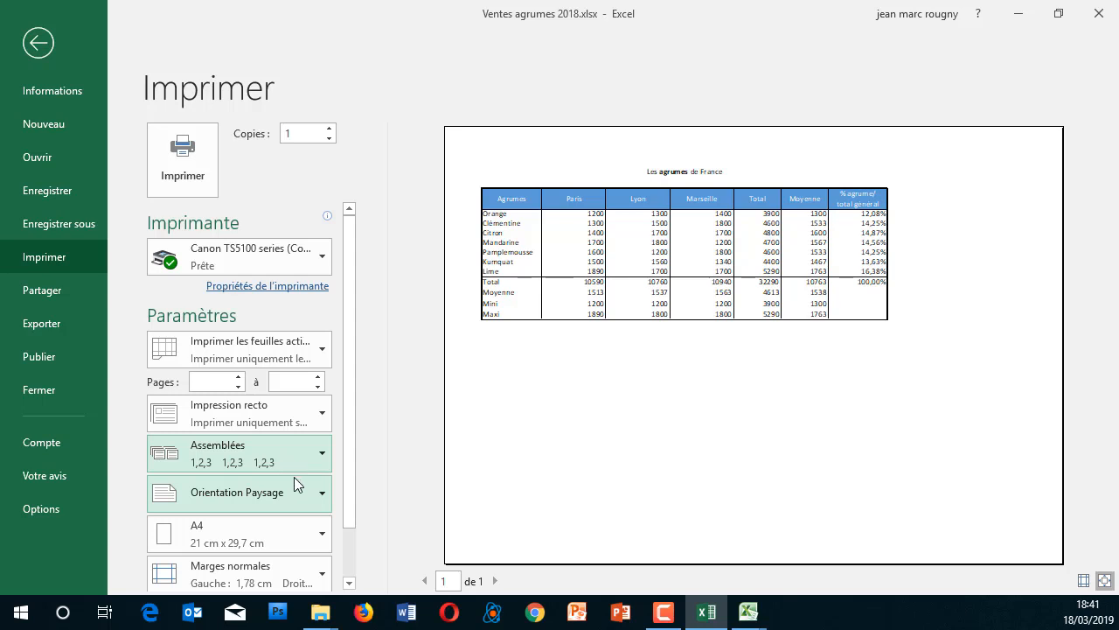
{"action": "left_click", "coordinate": [251, 411]}
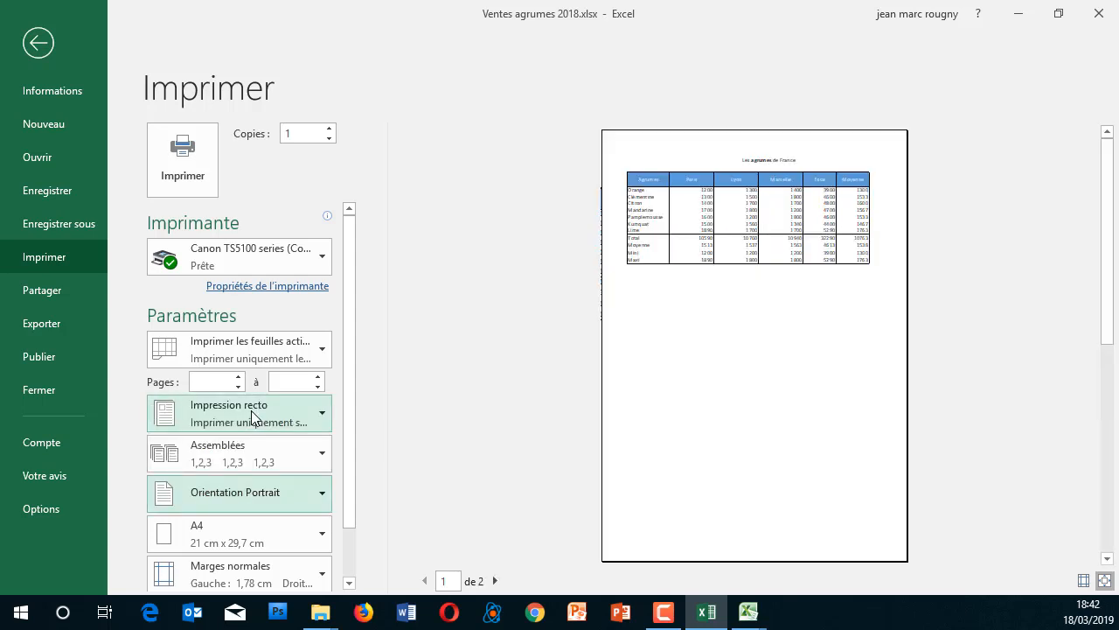
- Try narrow margins (Étroites) for the printout, restore the normal margins (Normales), and return to the sheet
{"action": "left_click", "coordinate": [350, 582]}
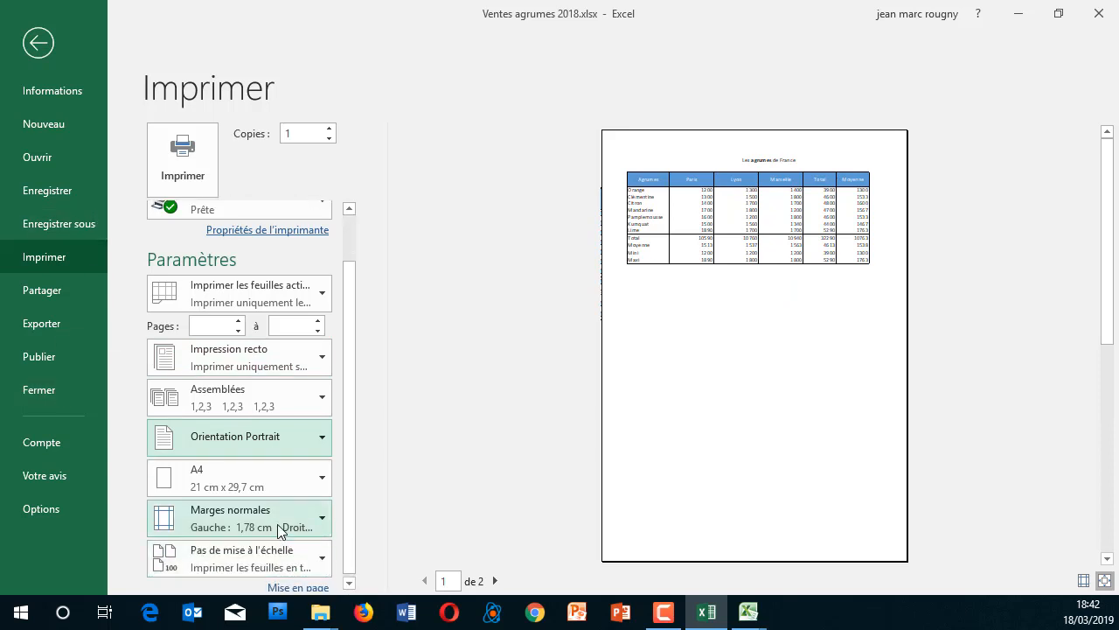
{"action": "left_click", "coordinate": [321, 517]}
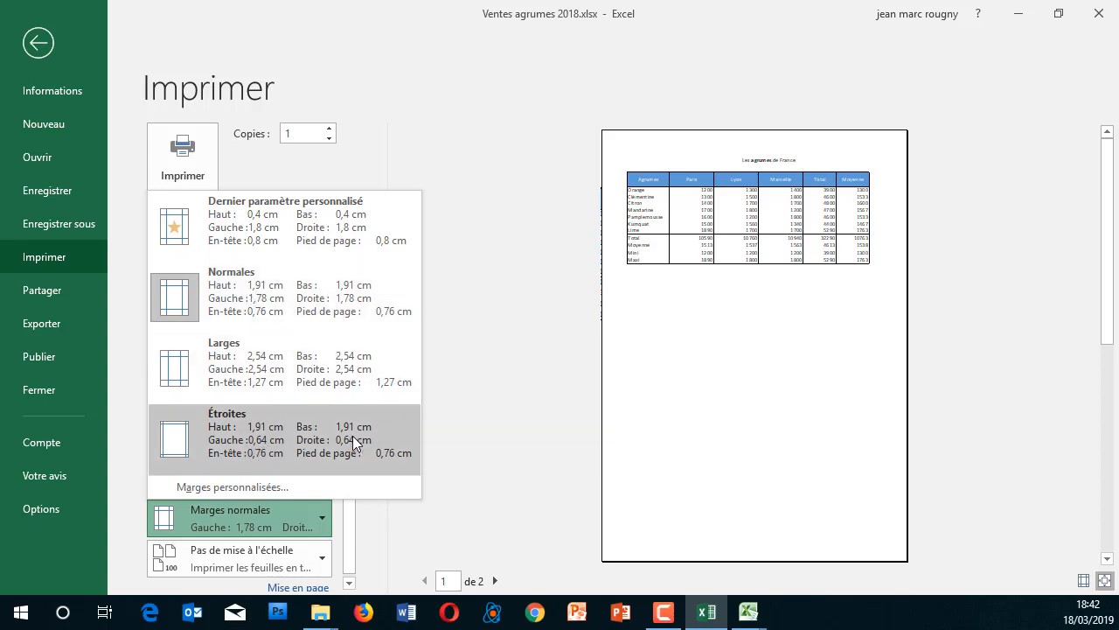
{"action": "left_click", "coordinate": [344, 446]}
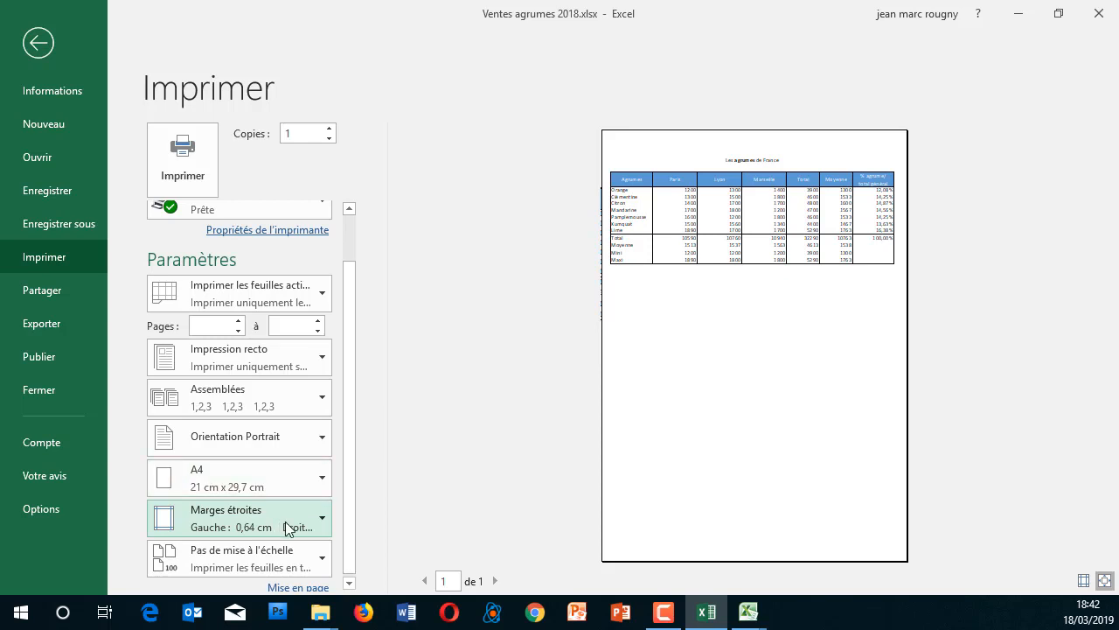
{"action": "left_click", "coordinate": [322, 522]}
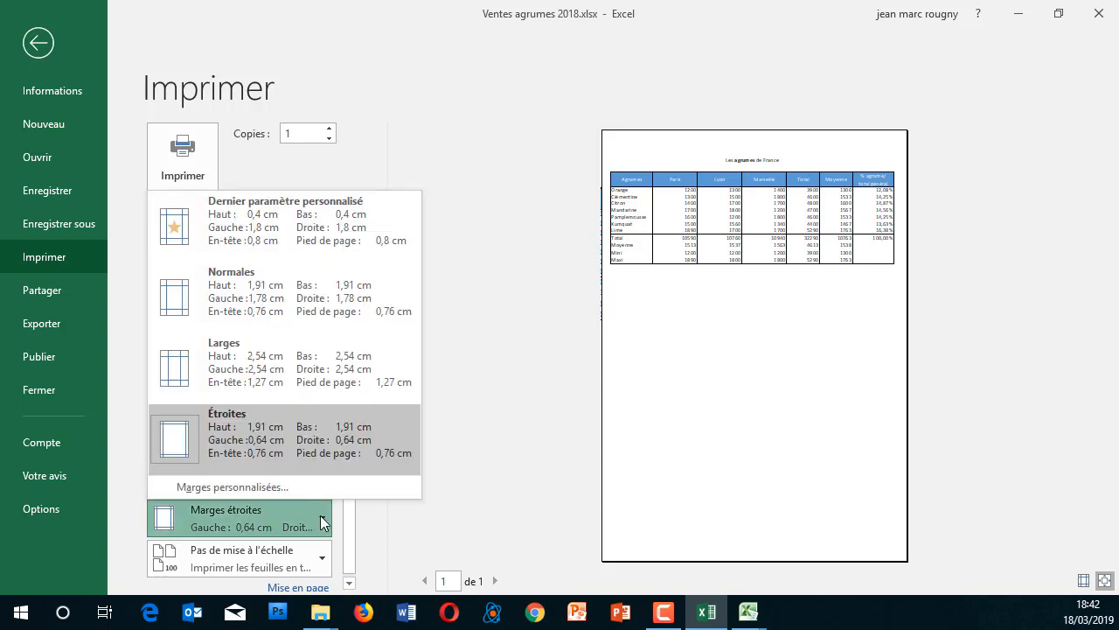
{"action": "left_click", "coordinate": [255, 298]}
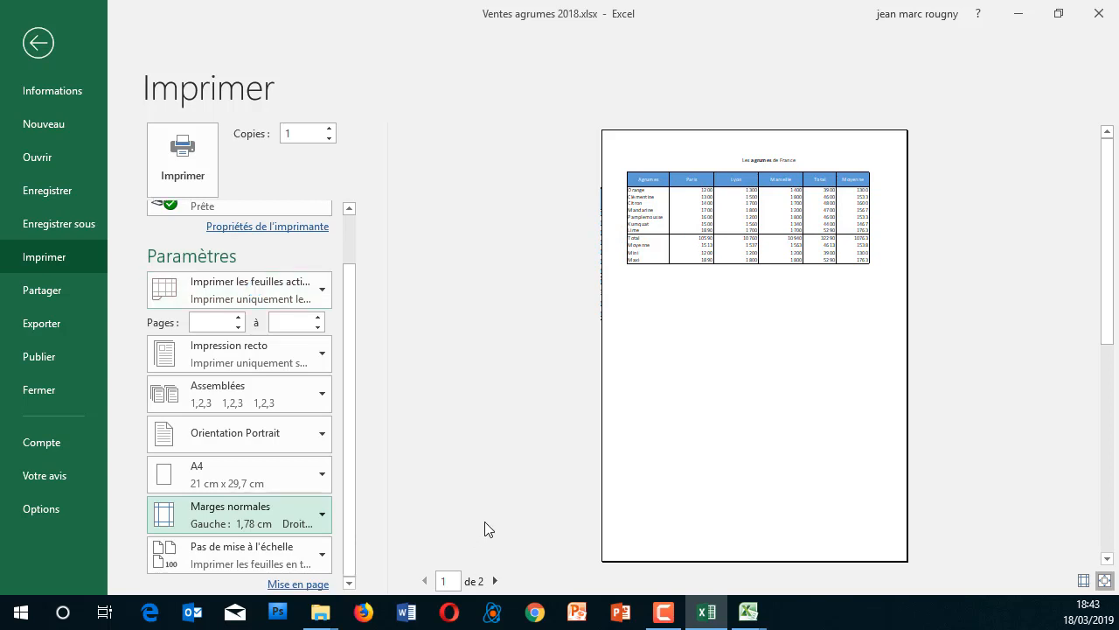
{"action": "left_click", "coordinate": [35, 51]}
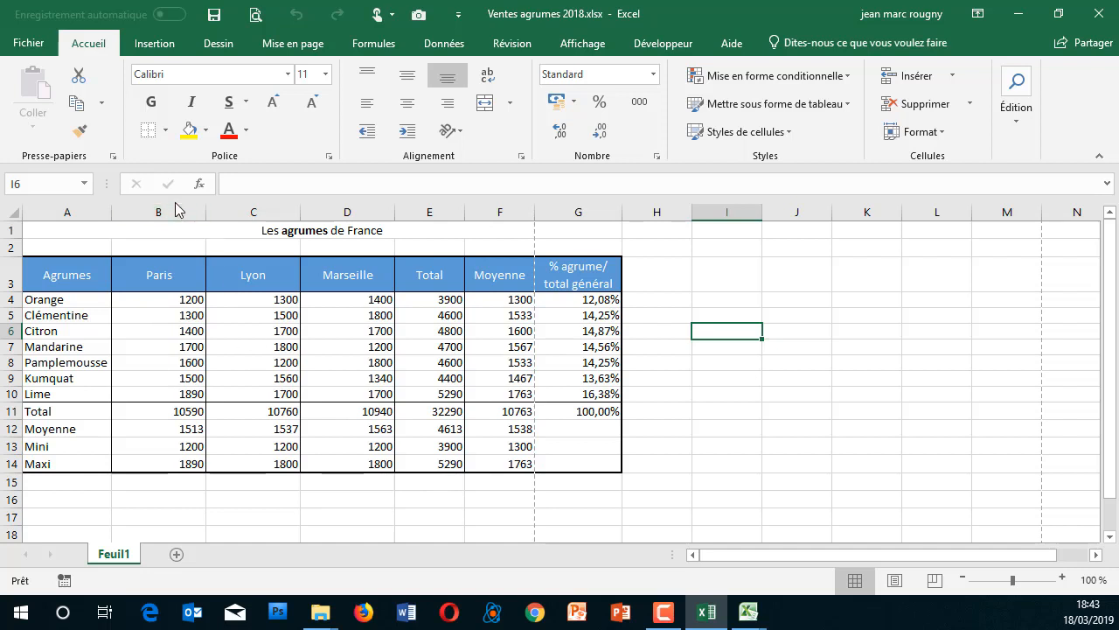
- Narrow the Paris, Lyon and Marseille columns (B to D) together to one equal width, and deselect them
{"action": "left_click_drag", "start_coordinate": [175, 212], "coordinate": [383, 211]}
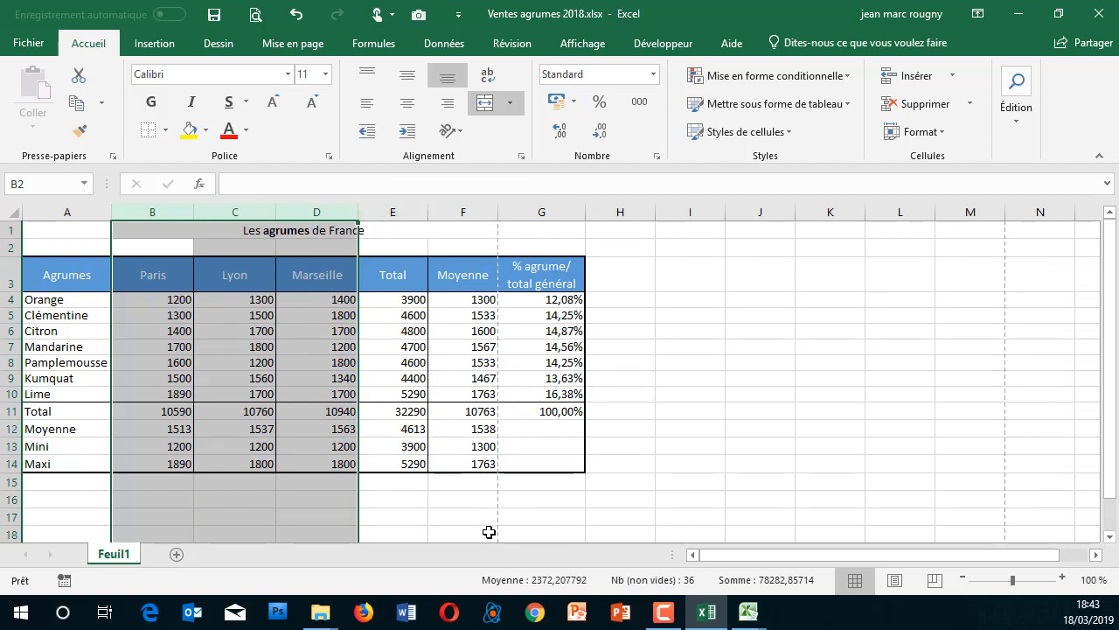
{"action": "left_click_drag", "start_coordinate": [358, 210], "coordinate": [348, 210]}
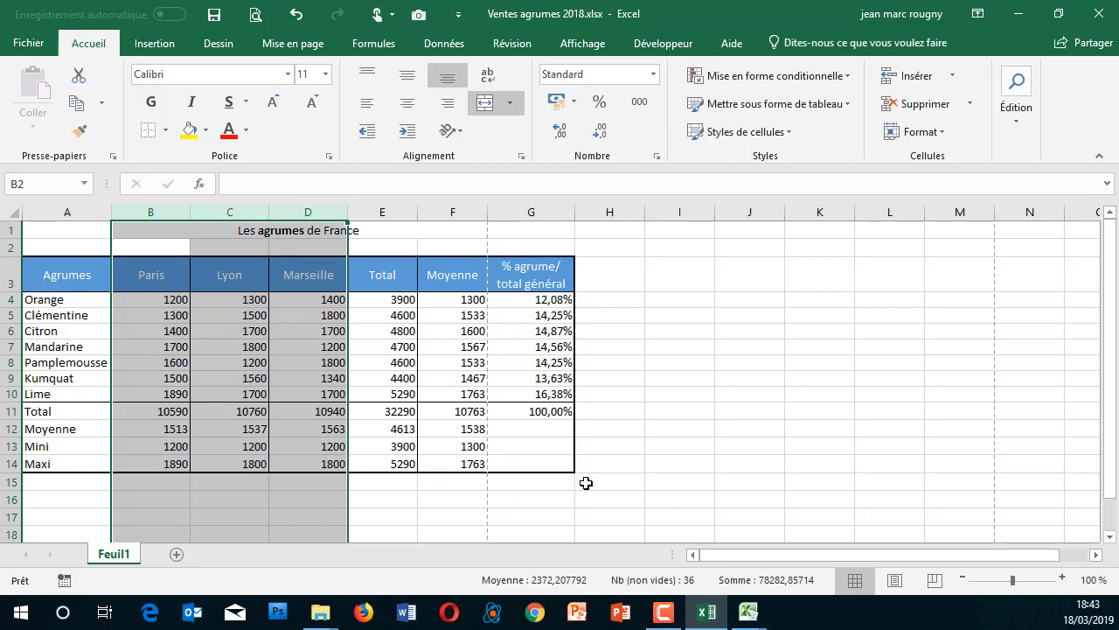
{"action": "left_click", "coordinate": [650, 477]}
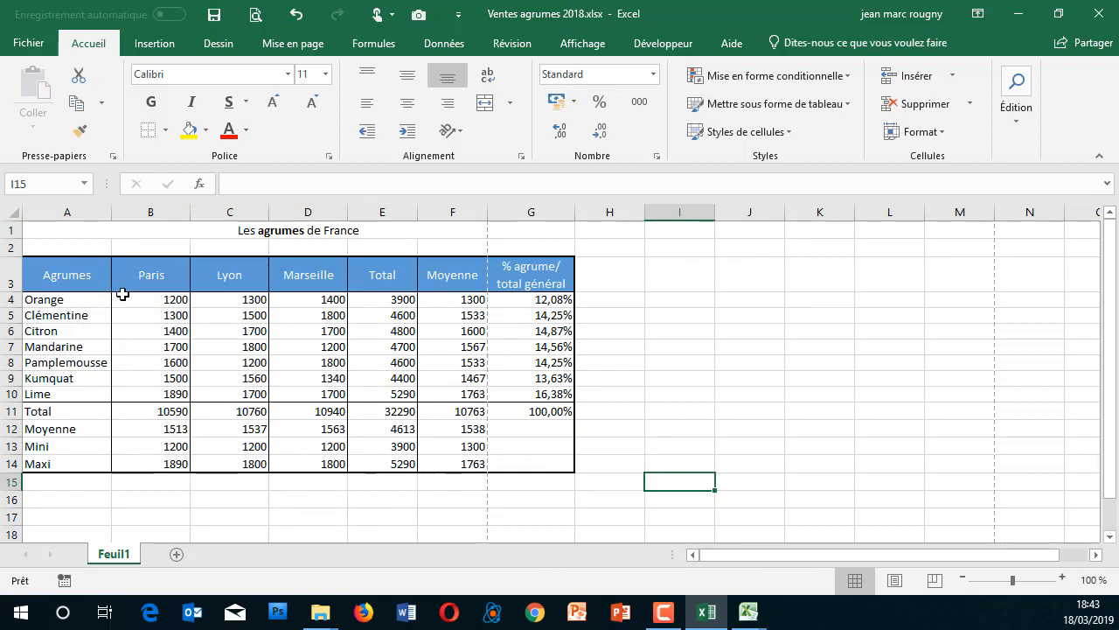
- Scale the sheet's printout to a width (Largeur) of 1 page
{"action": "left_click", "coordinate": [295, 46]}
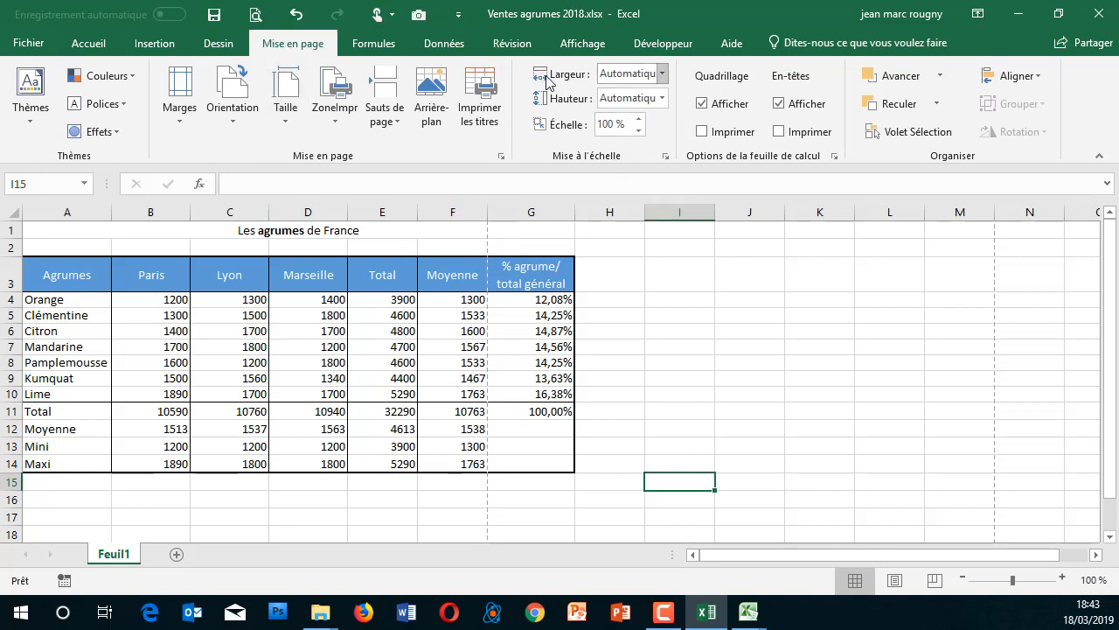
{"action": "left_click", "coordinate": [661, 74]}
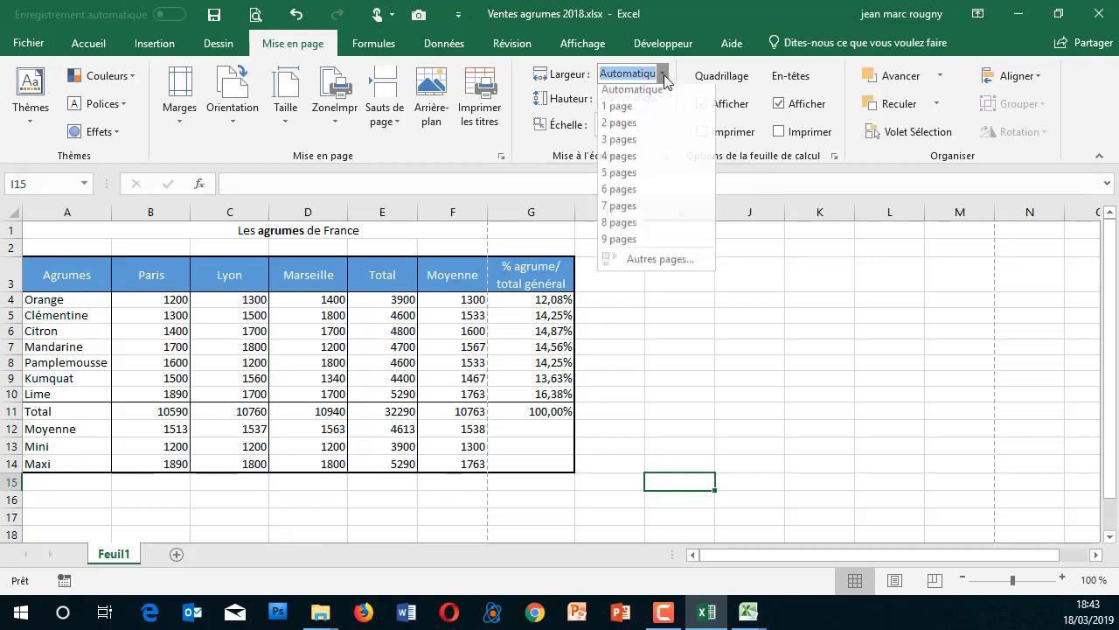
{"action": "left_click", "coordinate": [644, 111]}
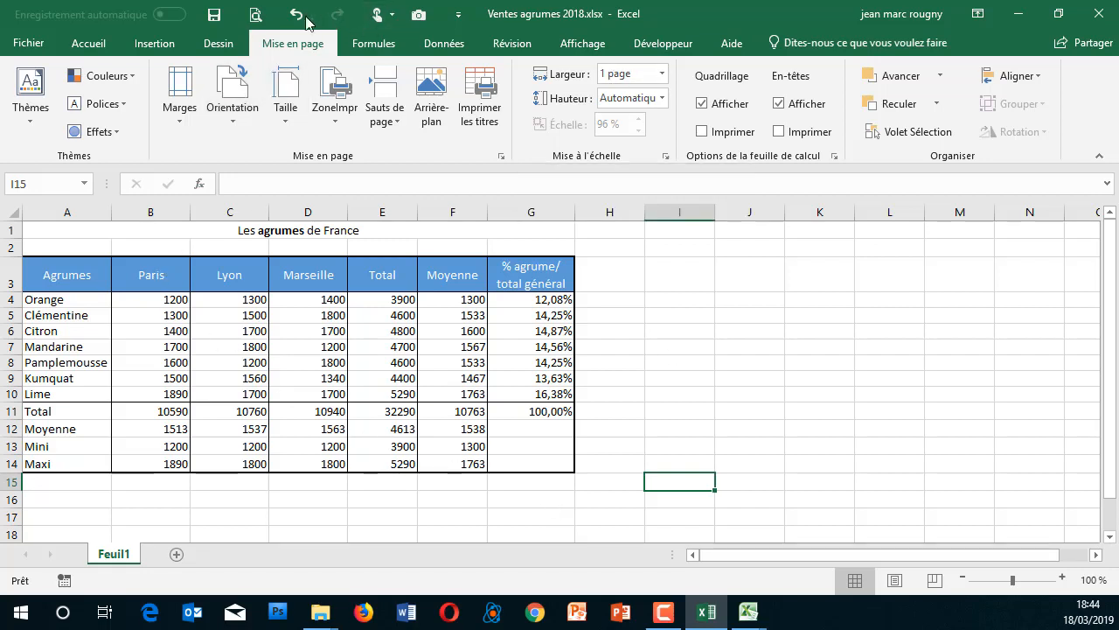
- Check the scaled table in the print preview, inspect the available scaling options, and return to the sheet
{"action": "left_click", "coordinate": [256, 15]}
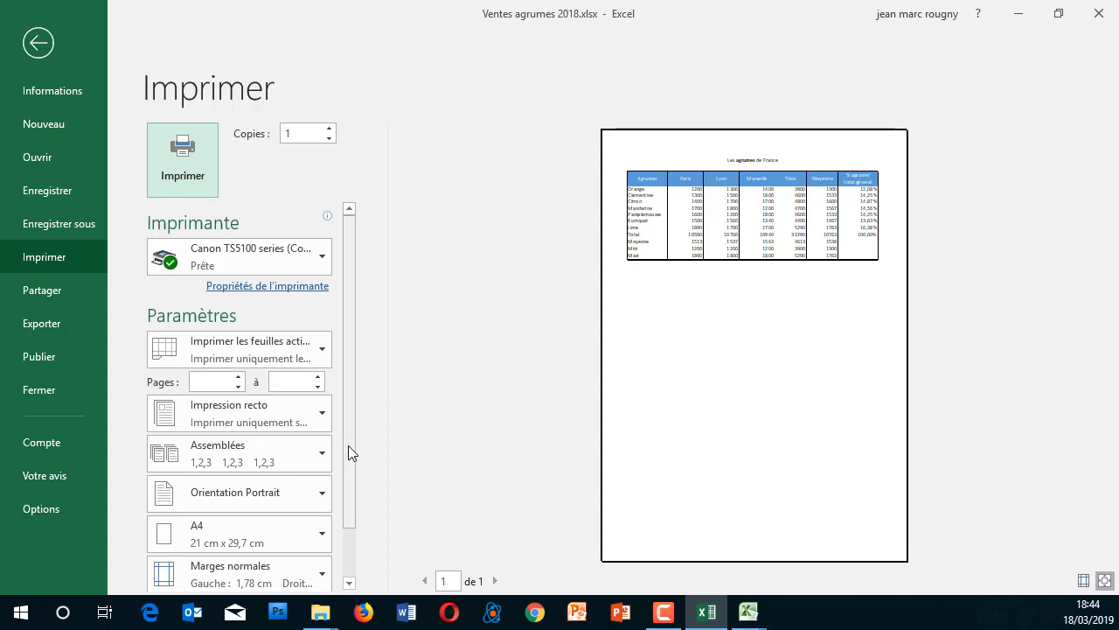
{"action": "scroll", "coordinate": [347, 452], "scroll_direction": "down", "scroll_amount": 2}
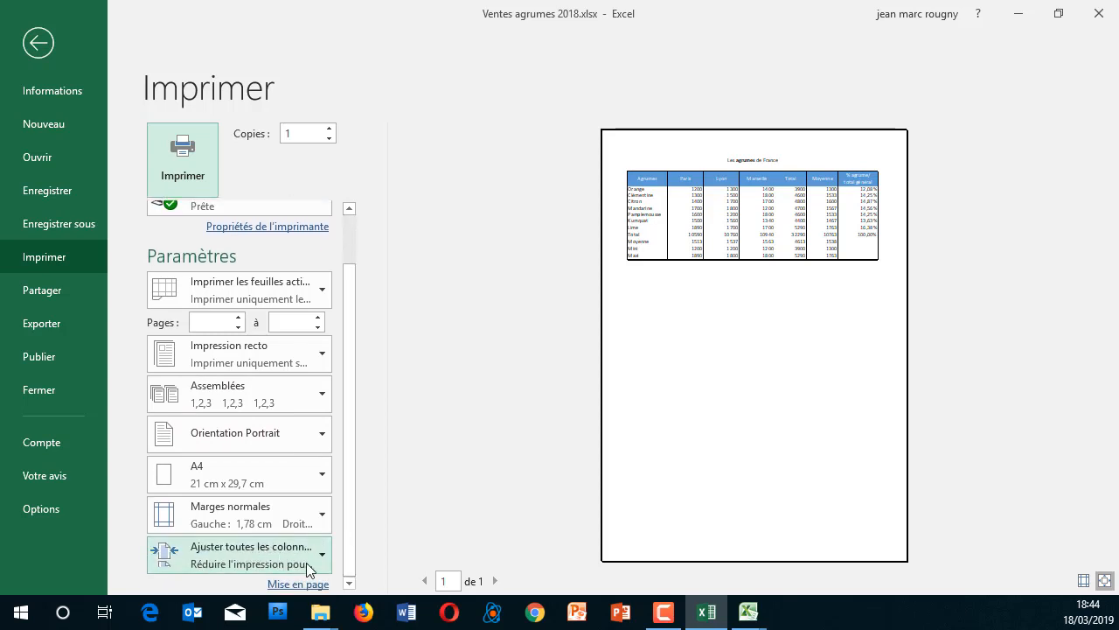
{"action": "left_click", "coordinate": [323, 560]}
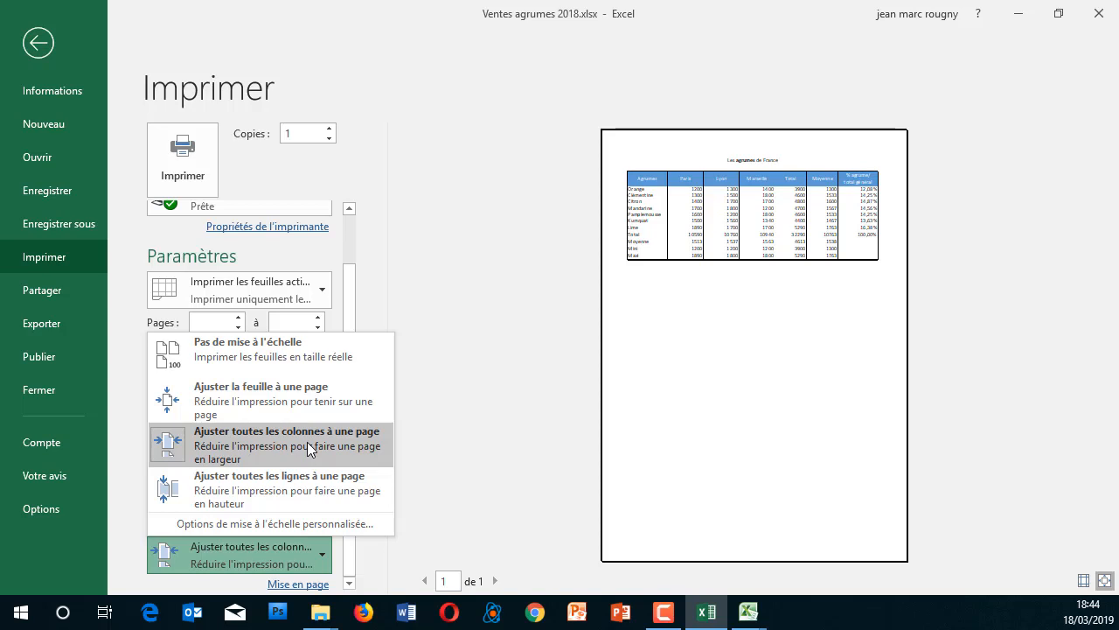
{"action": "left_click", "coordinate": [39, 44]}
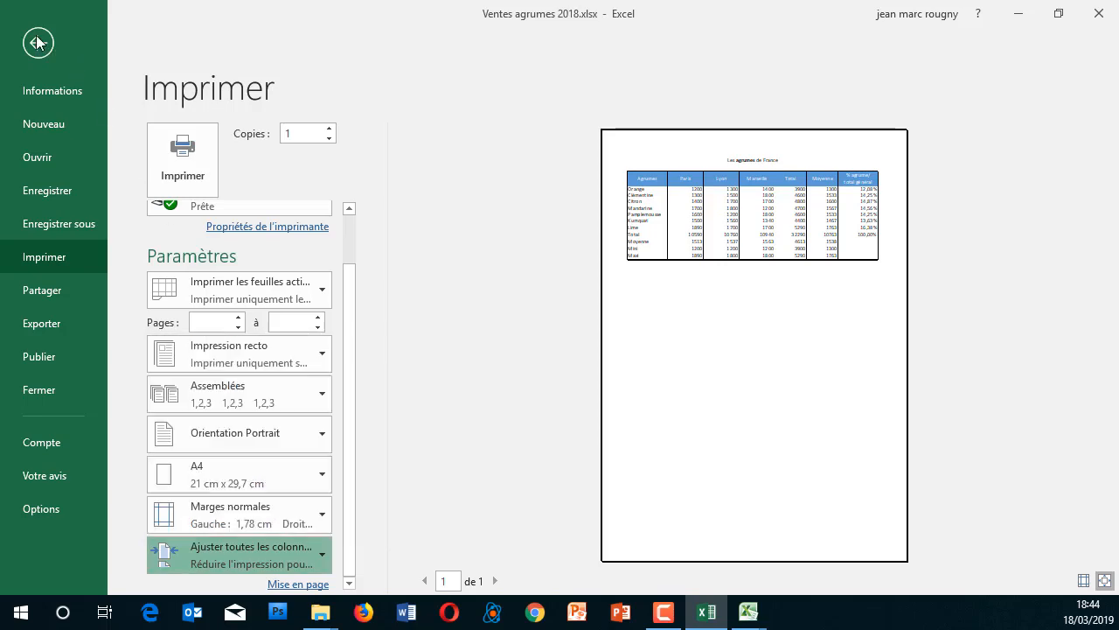
{"action": "left_click", "coordinate": [39, 43]}
{"action": "left_click", "coordinate": [662, 75]}
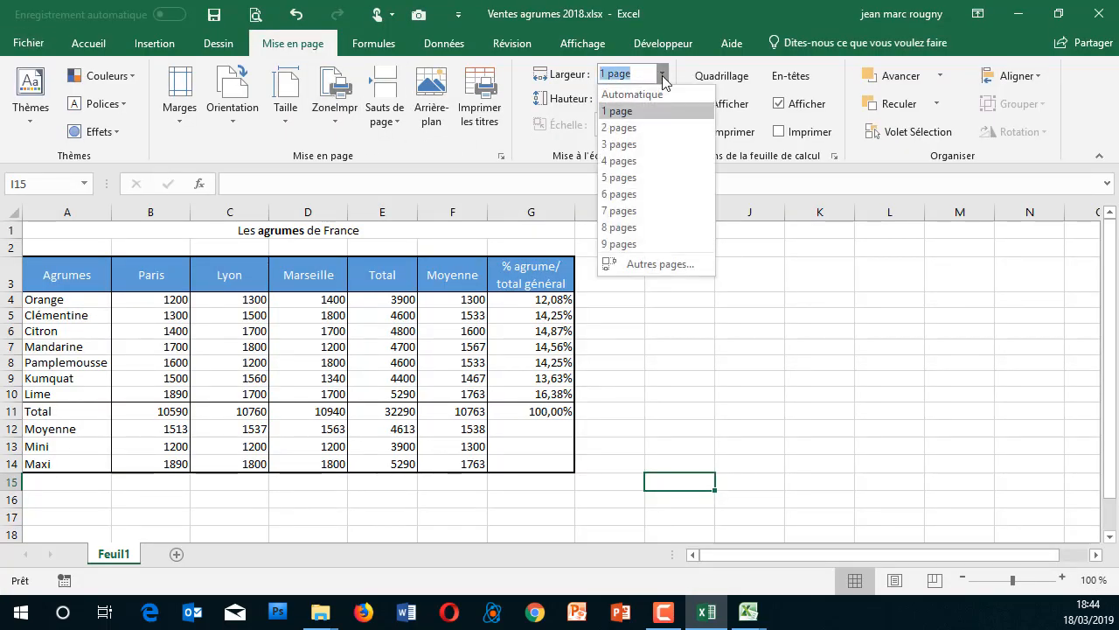
{"action": "left_click", "coordinate": [661, 75]}
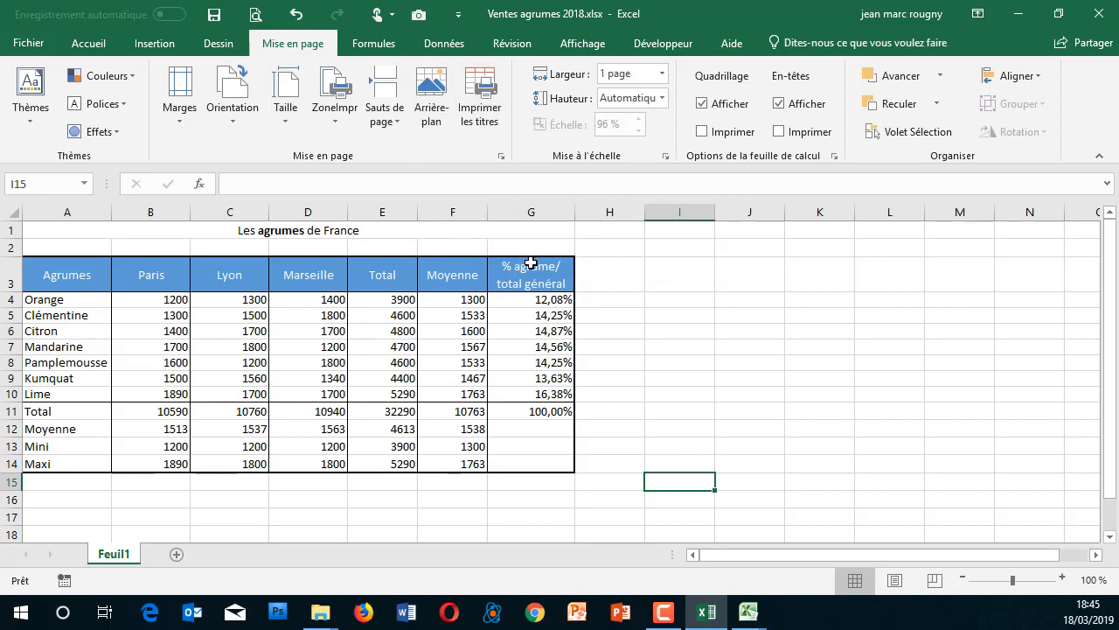
{"action": "left_click", "coordinate": [658, 269]}
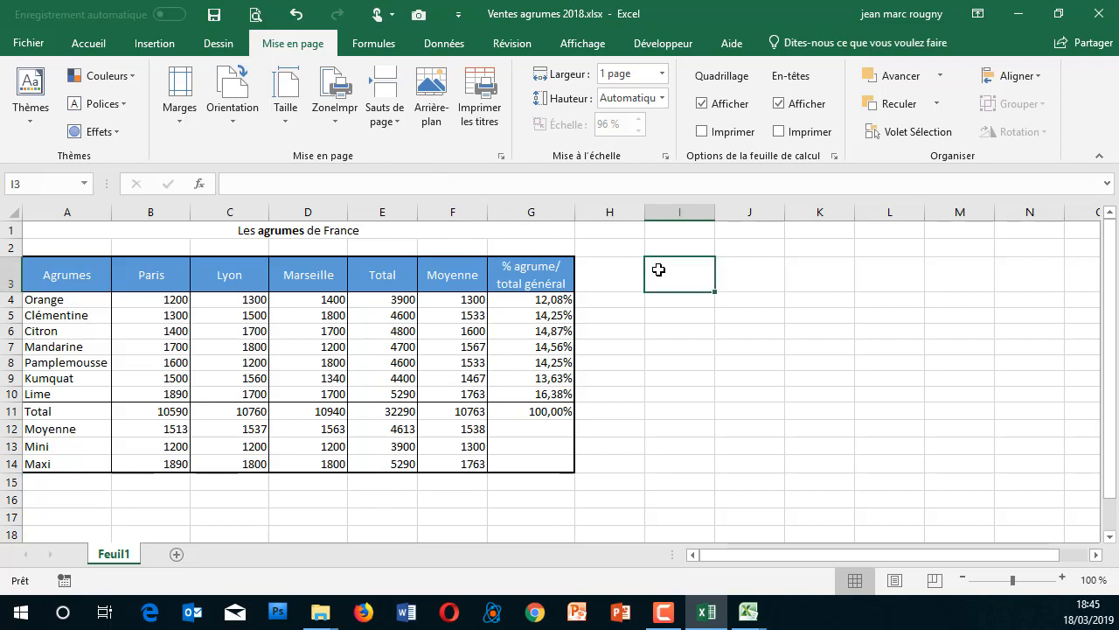